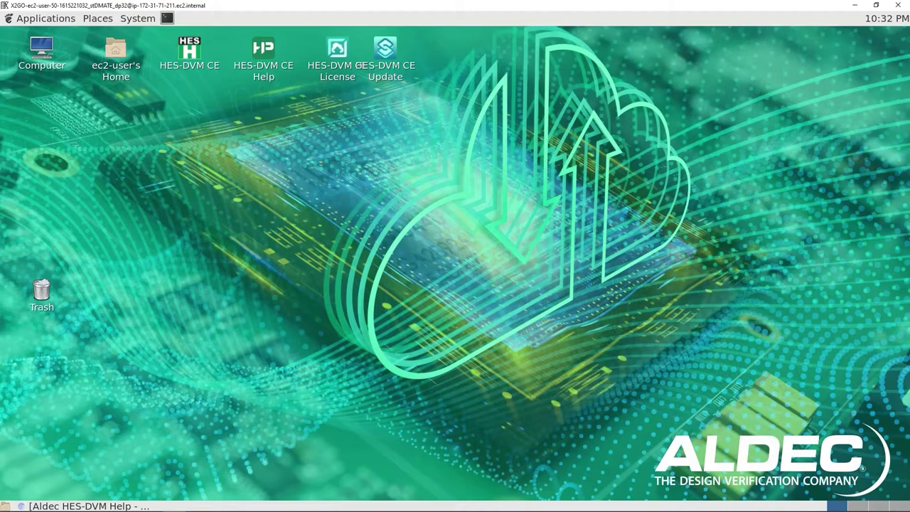
Look through the HES-DVM help documentation, then launch HES-DVM CE and accept the license dialog
{"action": "left_click", "coordinate": [268, 71]}
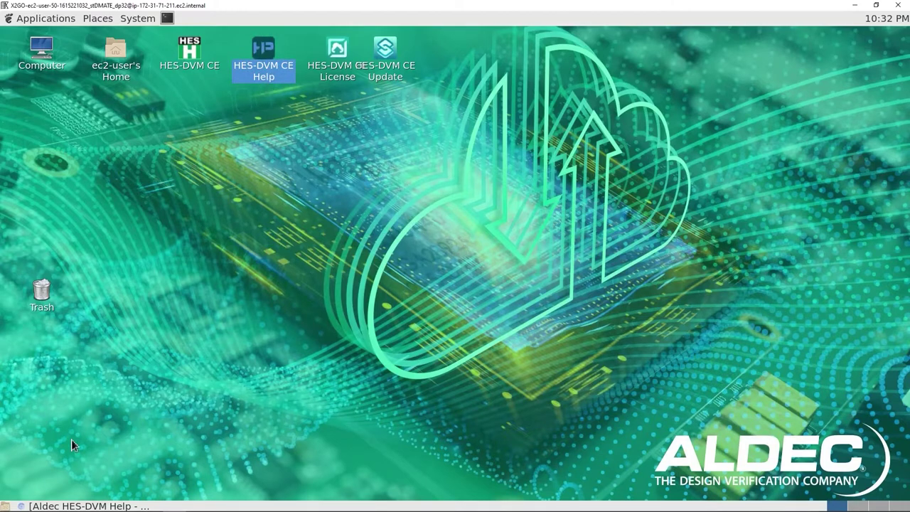
{"action": "left_click", "coordinate": [64, 506]}
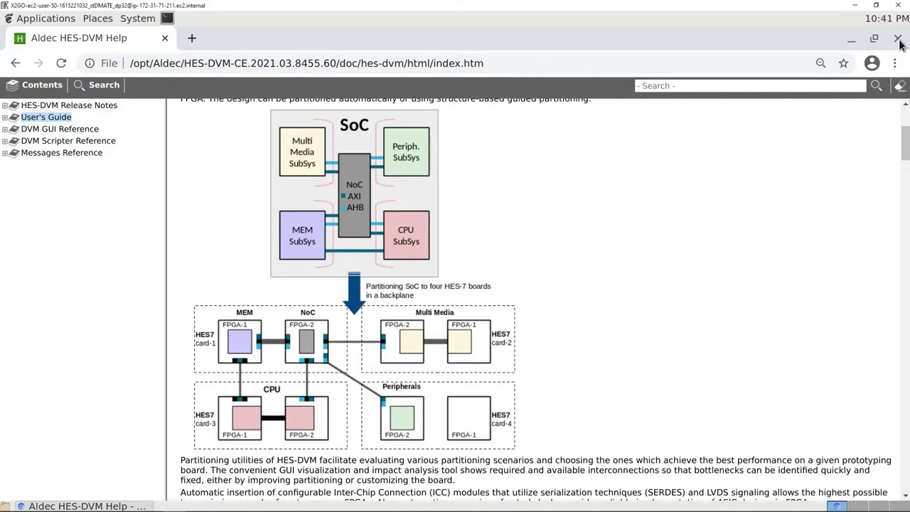
{"action": "left_click", "coordinate": [850, 39]}
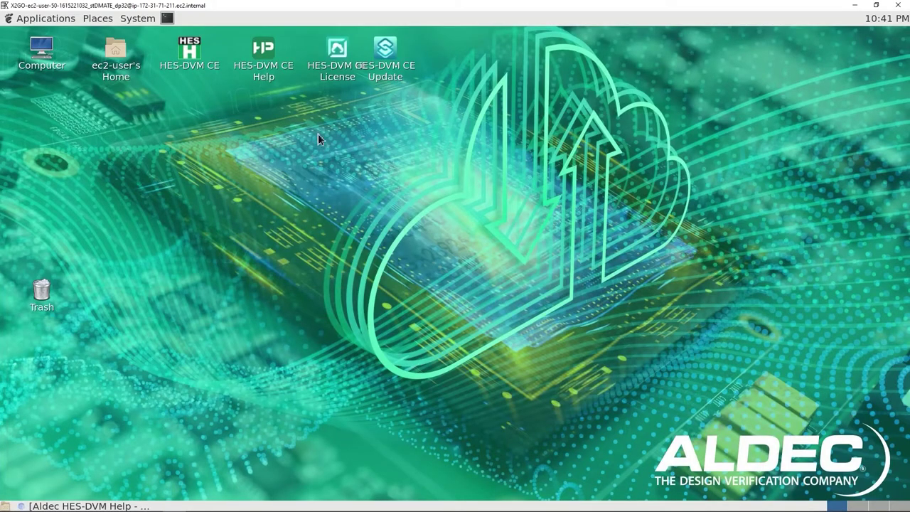
{"action": "left_click", "coordinate": [184, 66]}
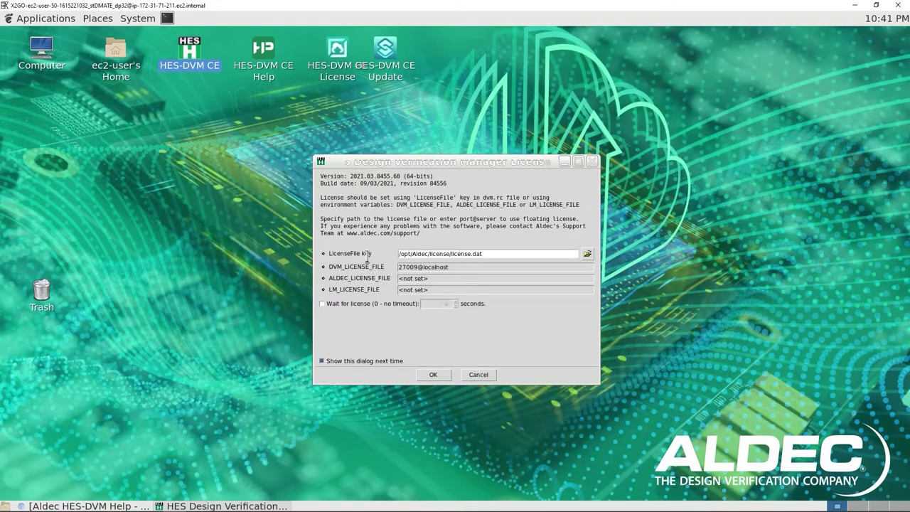
{"action": "left_click", "coordinate": [430, 376]}
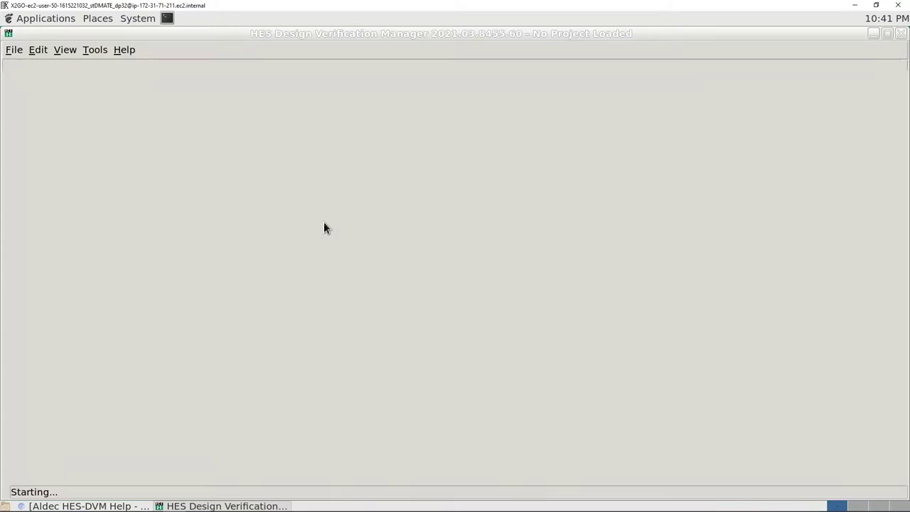
Start a new project located in a new HESPROJ folder under Cores-SweRV-v1.7-PROTO/run
{"action": "left_click", "coordinate": [14, 50]}
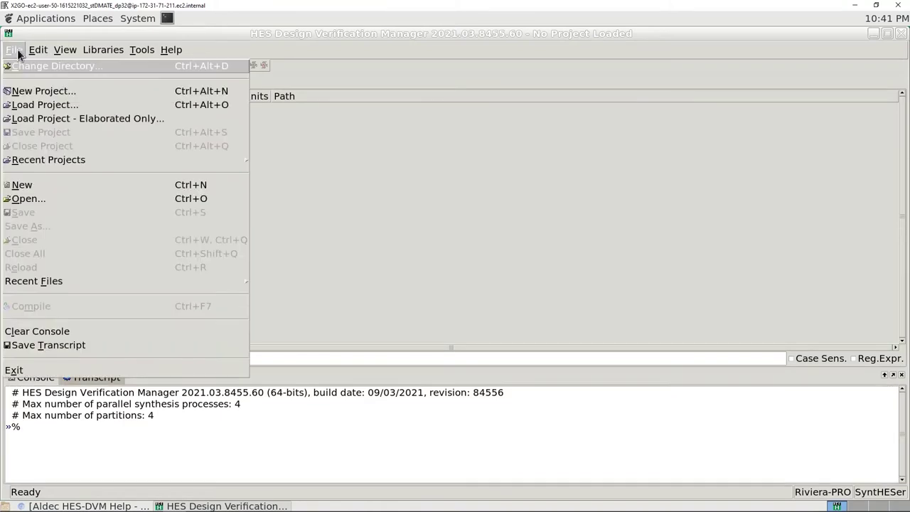
{"action": "left_click", "coordinate": [40, 91]}
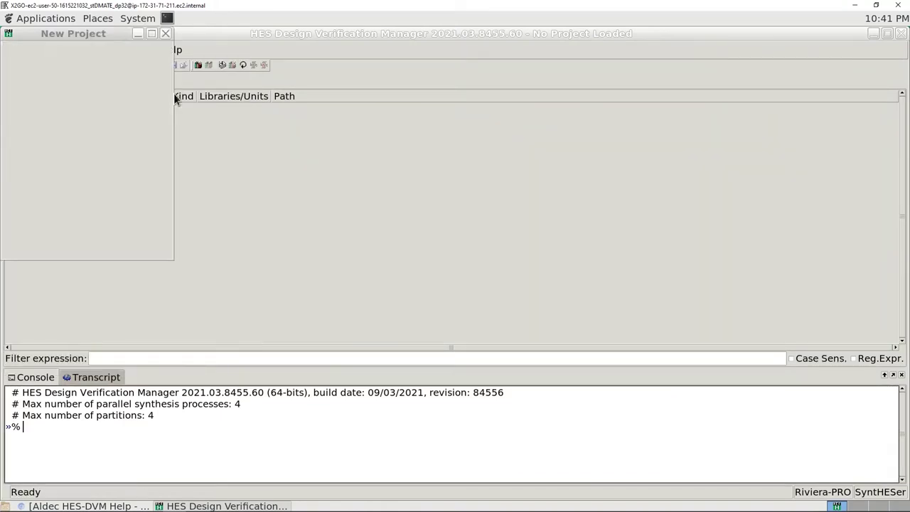
{"action": "left_click", "coordinate": [605, 189]}
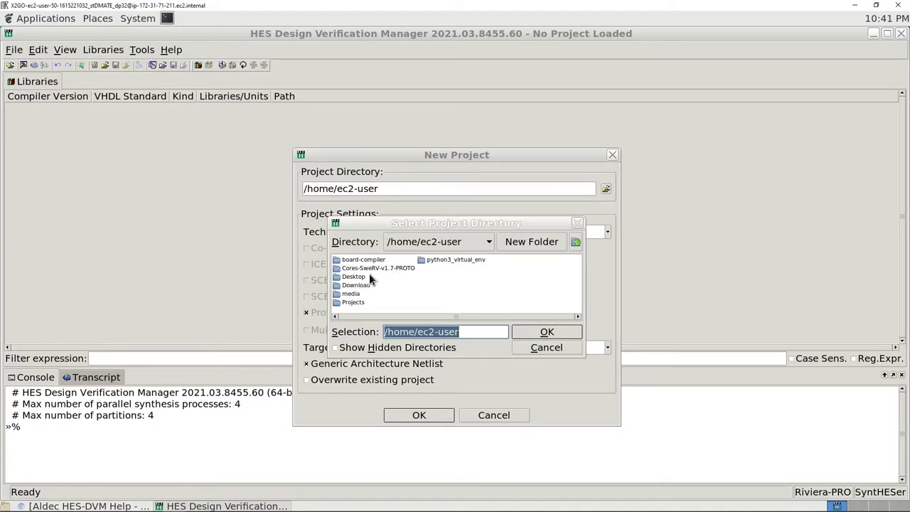
{"action": "double_click", "coordinate": [370, 268]}
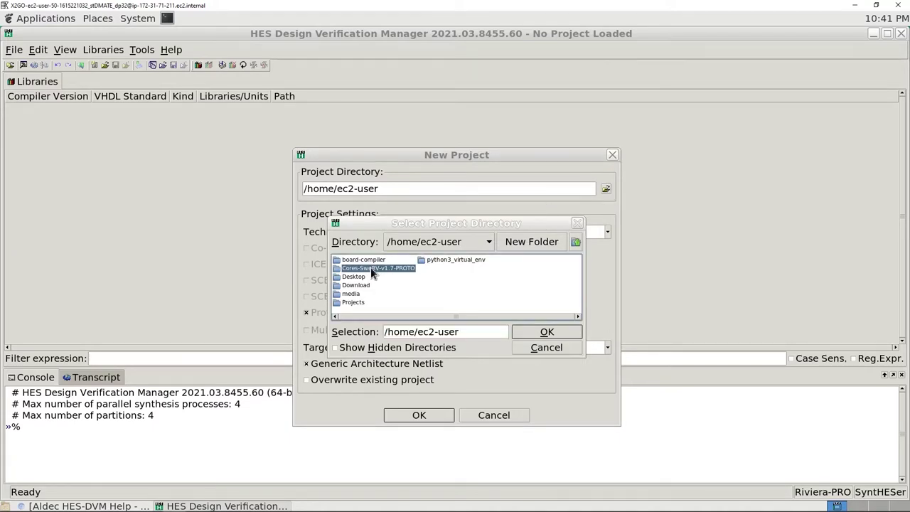
{"action": "double_click", "coordinate": [347, 278]}
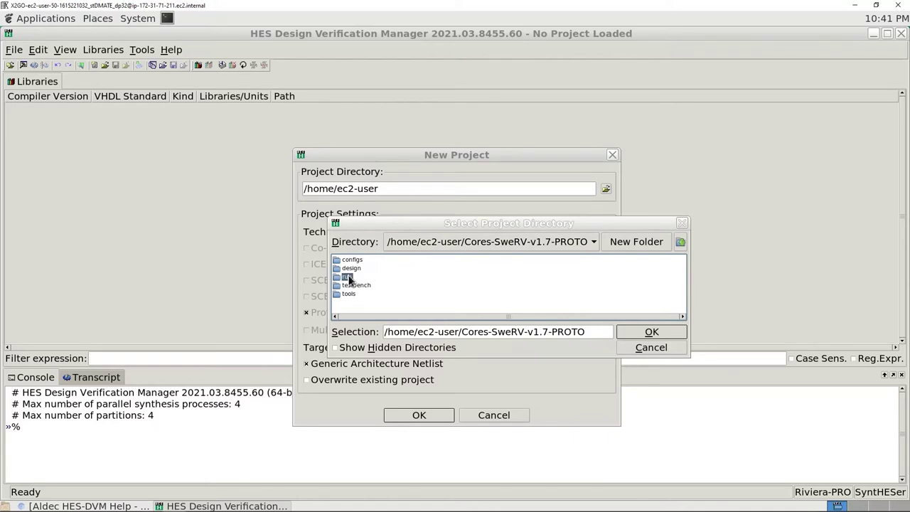
{"action": "left_click", "coordinate": [660, 241]}
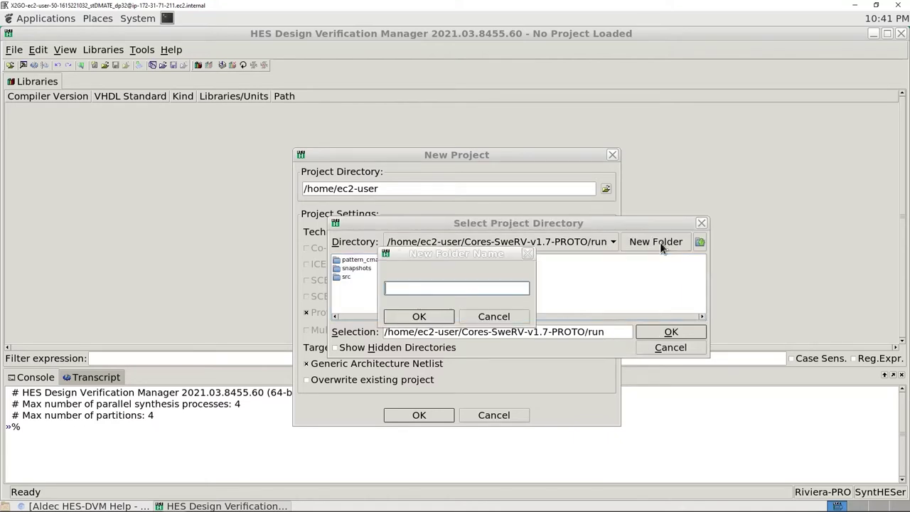
{"action": "type", "text": "HESPROJ"}
{"action": "key", "text": "Return"}
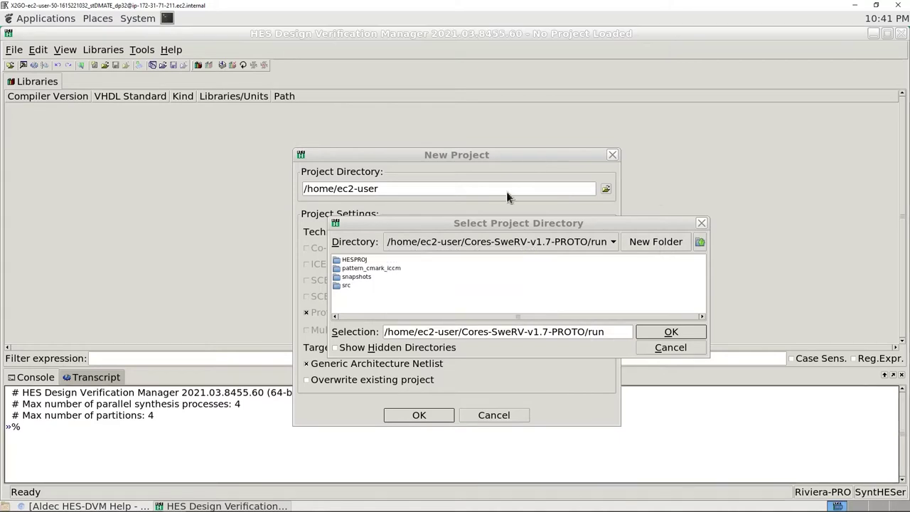
{"action": "double_click", "coordinate": [350, 260]}
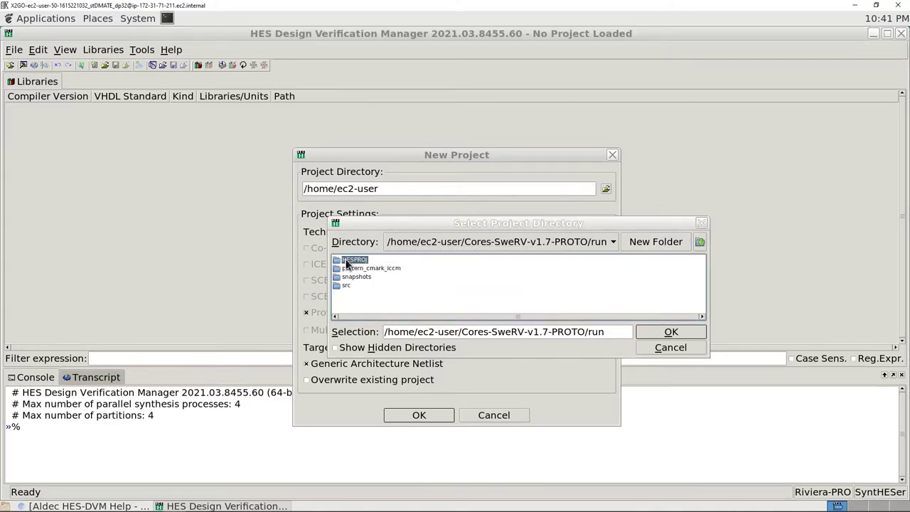
{"action": "left_click", "coordinate": [698, 330]}
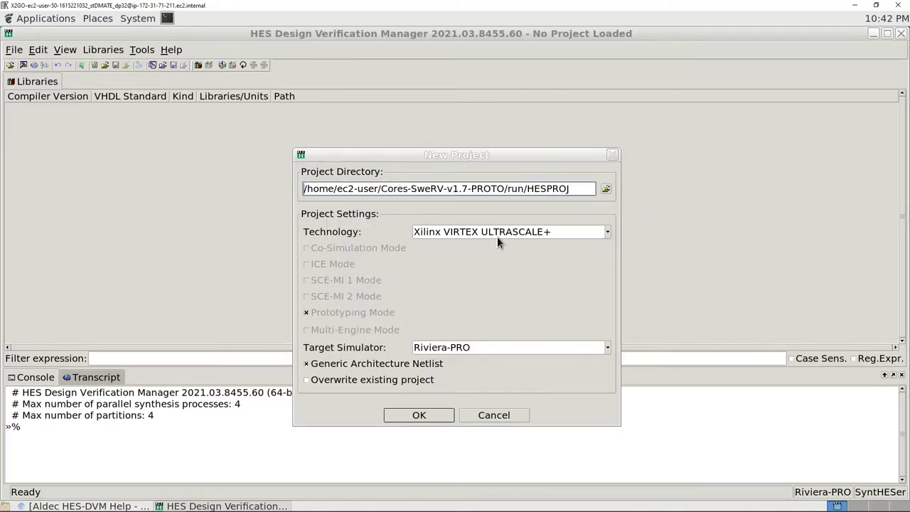
Set the project technology to Xilinx VIRTEX ULTRASCALE and create the project
{"action": "left_click", "coordinate": [608, 232]}
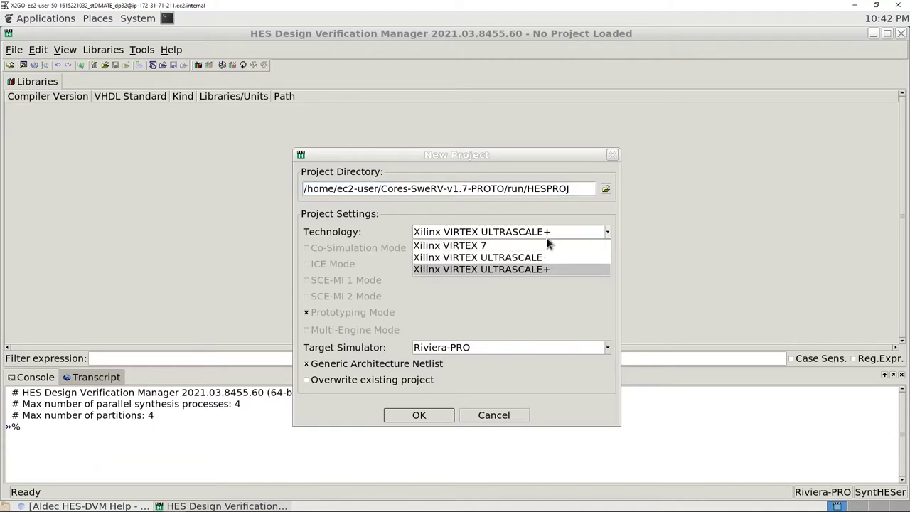
{"action": "left_click", "coordinate": [488, 259]}
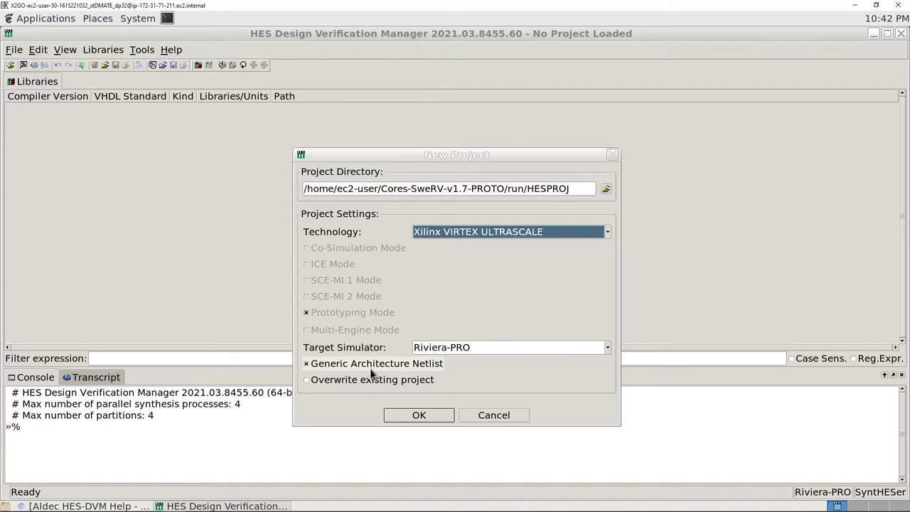
{"action": "left_click", "coordinate": [428, 416]}
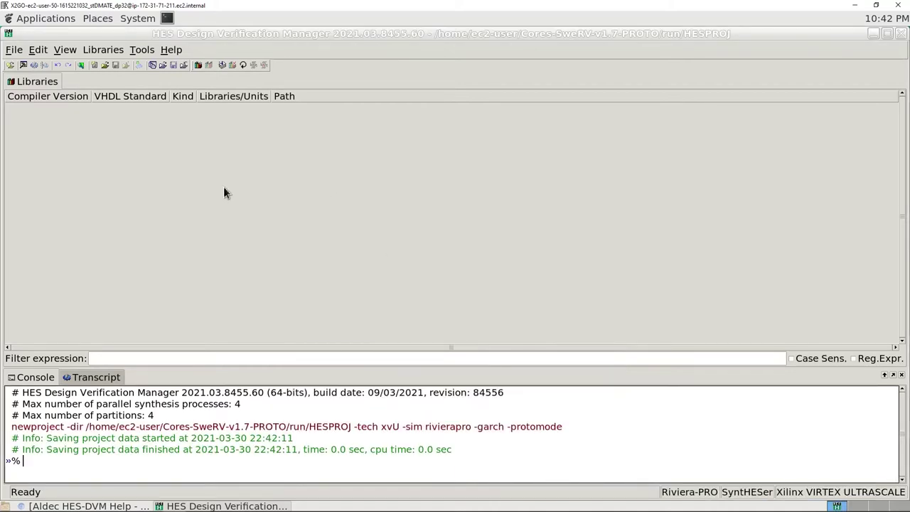
{"action": "left_click", "coordinate": [103, 64]}
{"action": "left_click", "coordinate": [624, 235]}
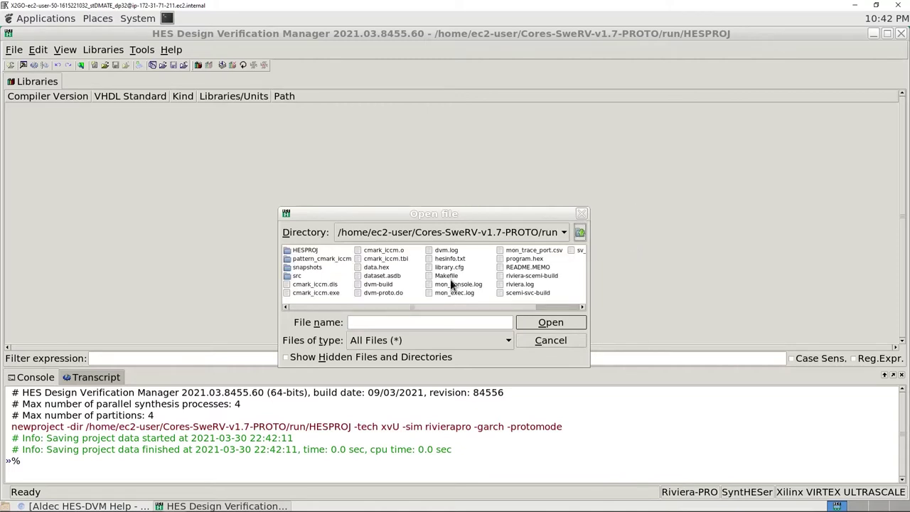
{"action": "double_click", "coordinate": [374, 294]}
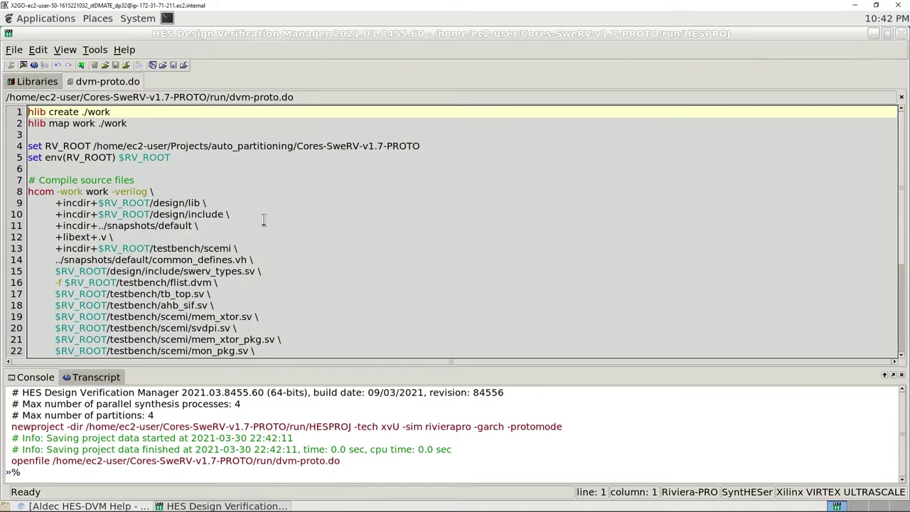
{"action": "scroll", "coordinate": [263, 220], "scroll_direction": "down", "scroll_amount": 3}
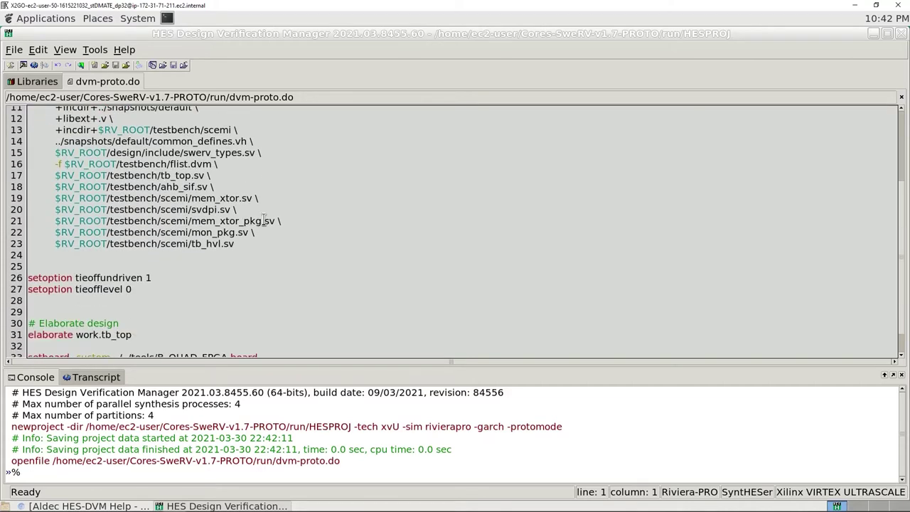
{"action": "scroll", "coordinate": [263, 220], "scroll_direction": "down", "scroll_amount": 1}
{"action": "scroll", "coordinate": [263, 220], "scroll_direction": "up", "scroll_amount": 4}
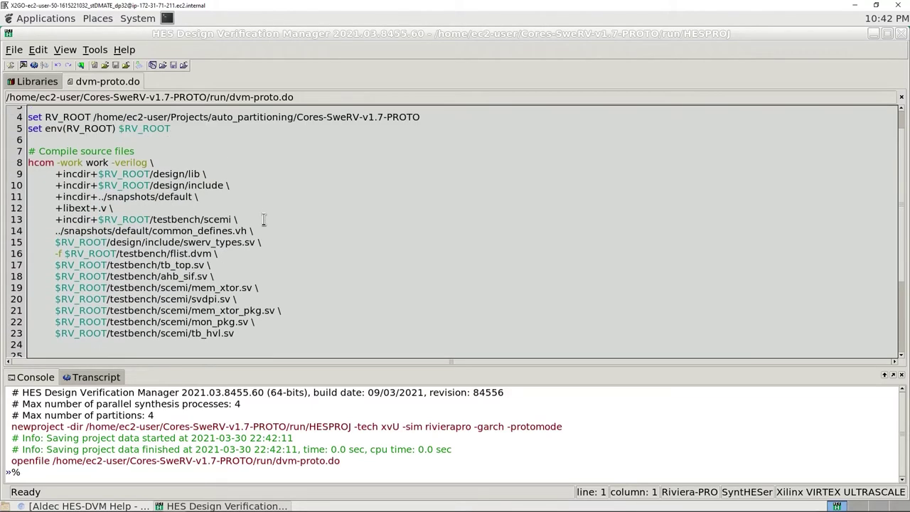
Run the dvm-proto.do script and expand tb_top and rvtop in Design Structure
{"action": "left_click", "coordinate": [35, 64]}
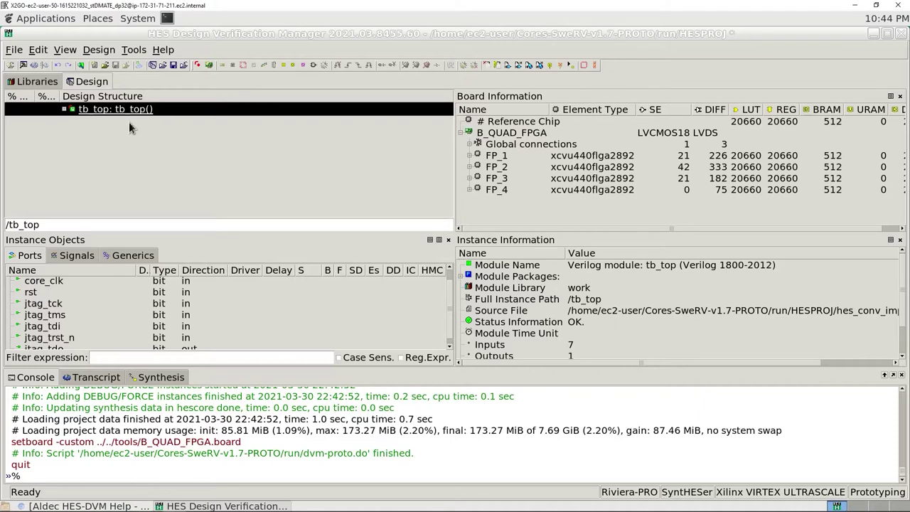
{"action": "left_click", "coordinate": [63, 110]}
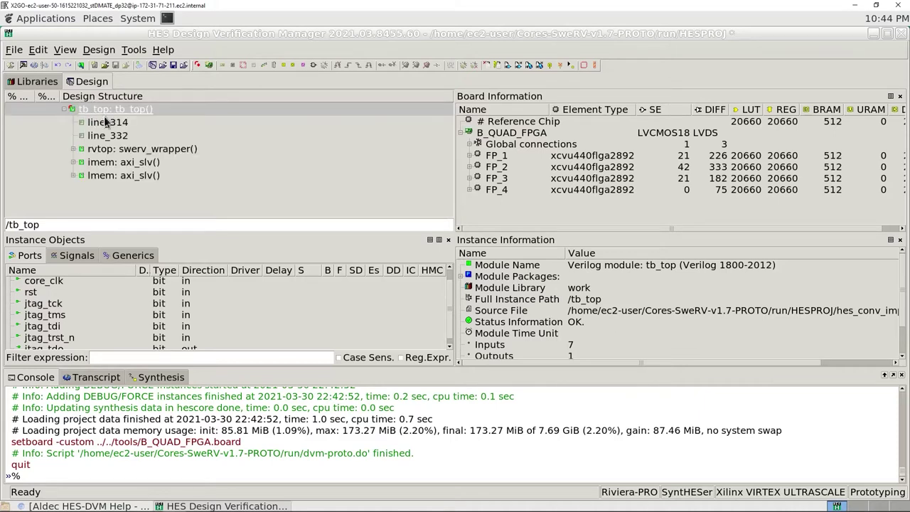
{"action": "left_click", "coordinate": [72, 149]}
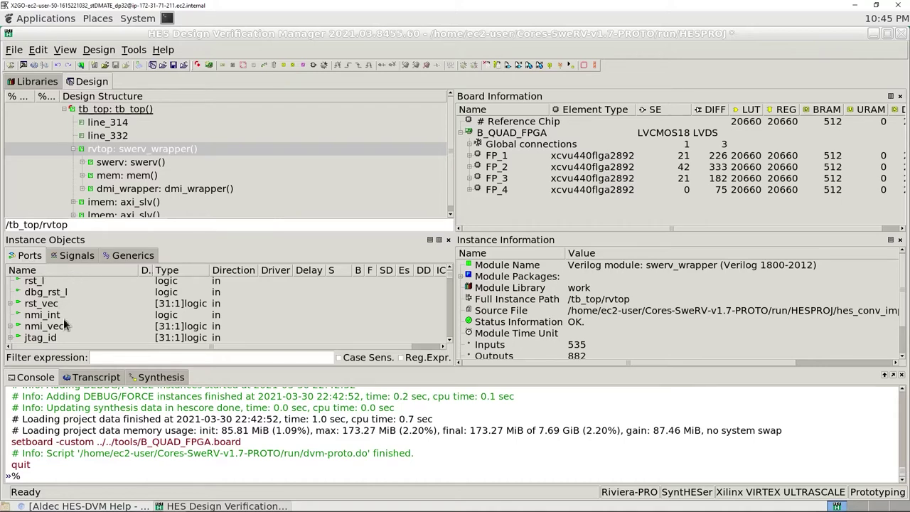
Check rvtop's Signals list, then return to its Ports list
{"action": "left_click", "coordinate": [75, 257]}
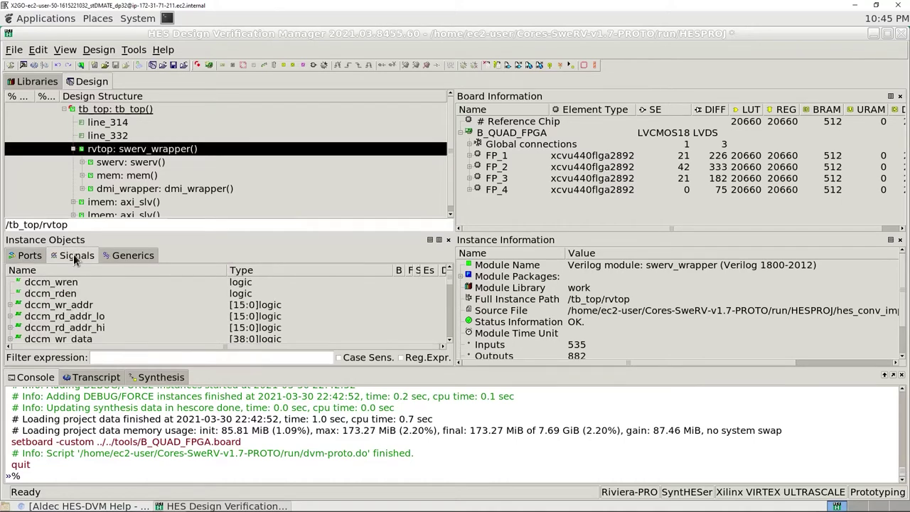
{"action": "left_click", "coordinate": [27, 258]}
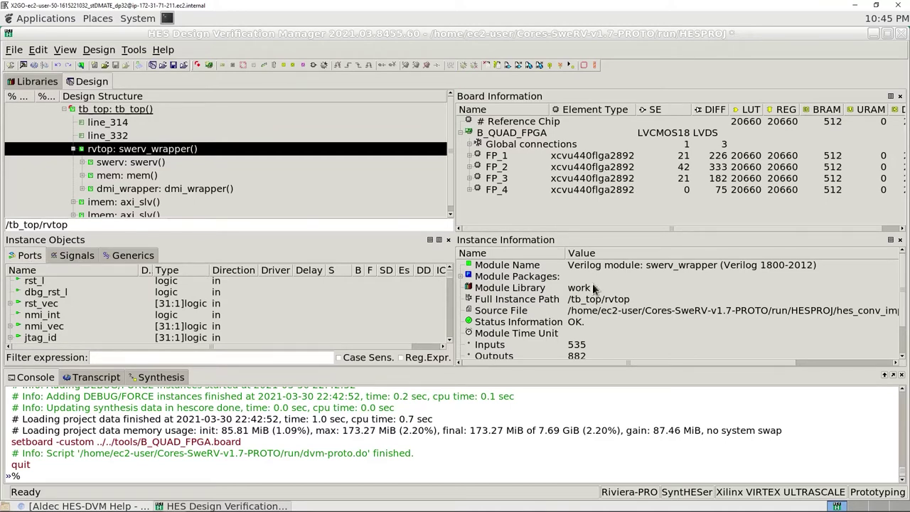
{"action": "scroll", "coordinate": [595, 313], "scroll_direction": "down", "scroll_amount": 3}
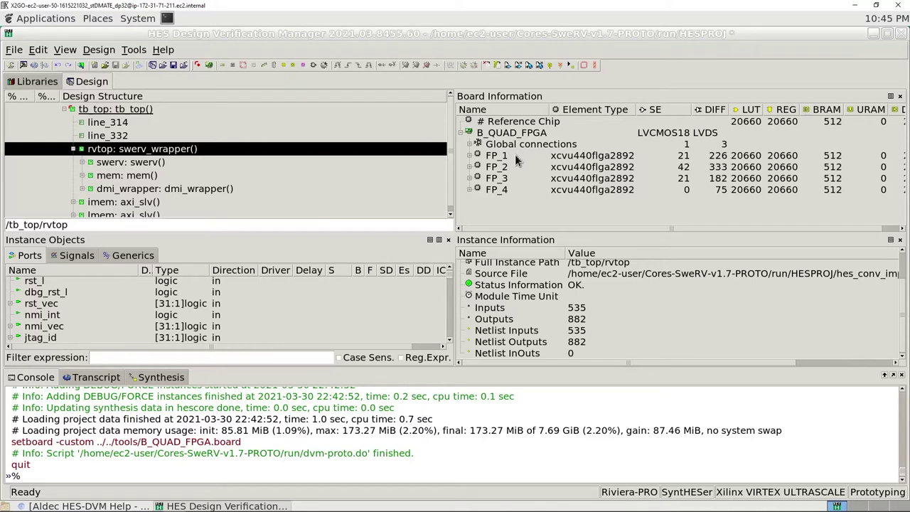
Expand FP_1 and FP_2 in Board Information and scroll the table to see all connection columns
{"action": "left_click", "coordinate": [469, 156]}
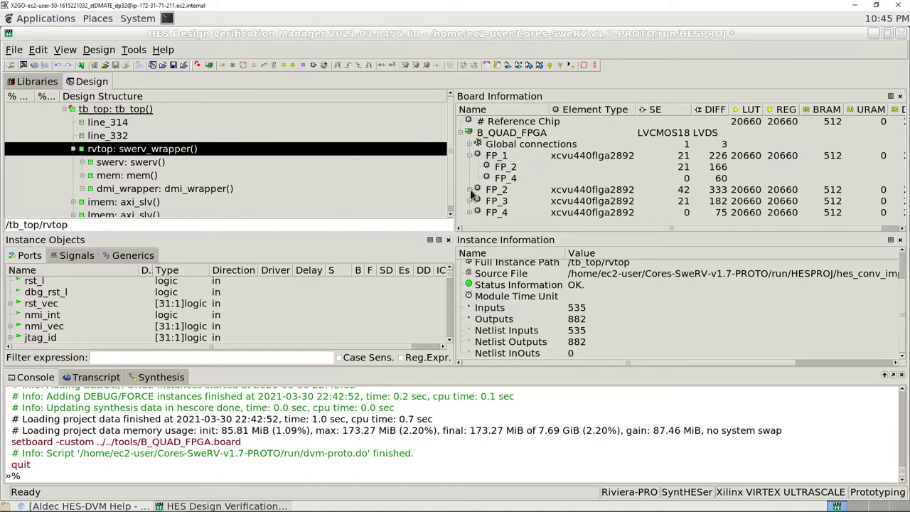
{"action": "left_click", "coordinate": [476, 190]}
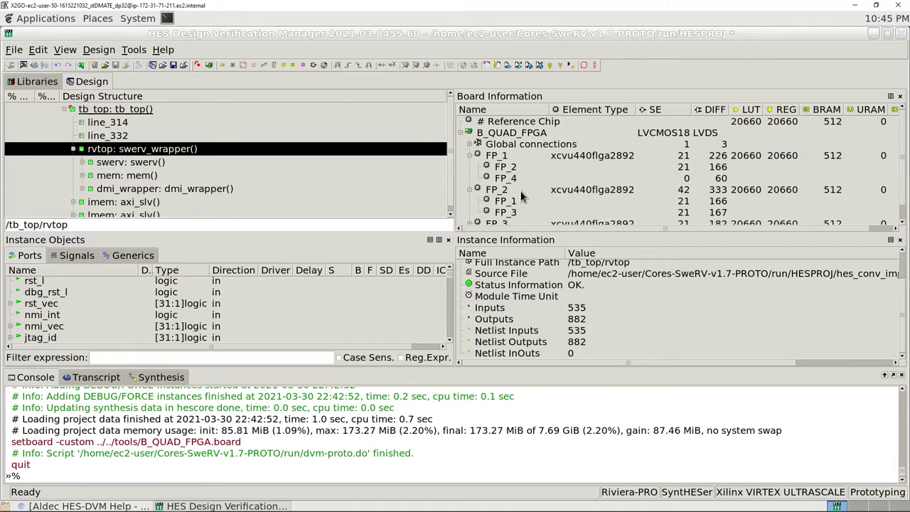
{"action": "scroll", "coordinate": [562, 174], "scroll_direction": "down", "scroll_amount": 1}
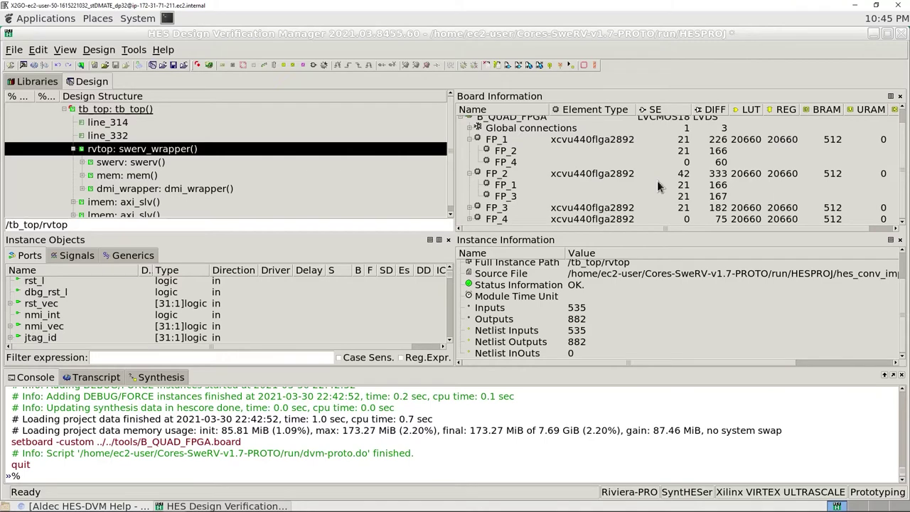
{"action": "left_click_drag", "start_coordinate": [649, 230], "coordinate": [733, 224]}
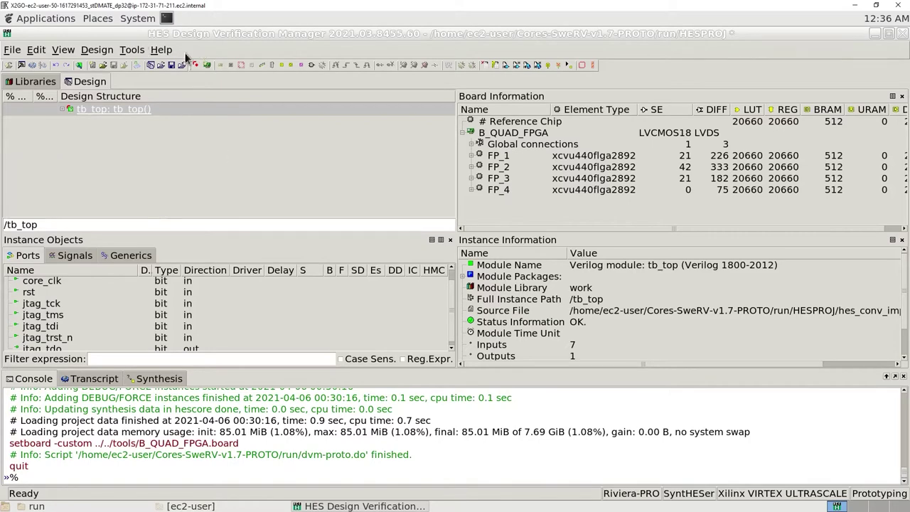
Run Design > Run Synthesis And Analysis, producing 183 netlists
{"action": "left_click", "coordinate": [98, 50]}
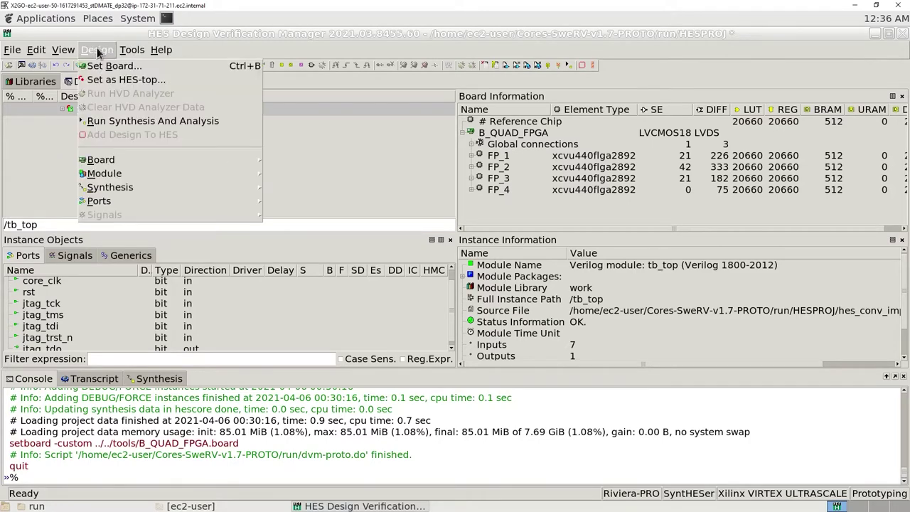
{"action": "left_click", "coordinate": [140, 123]}
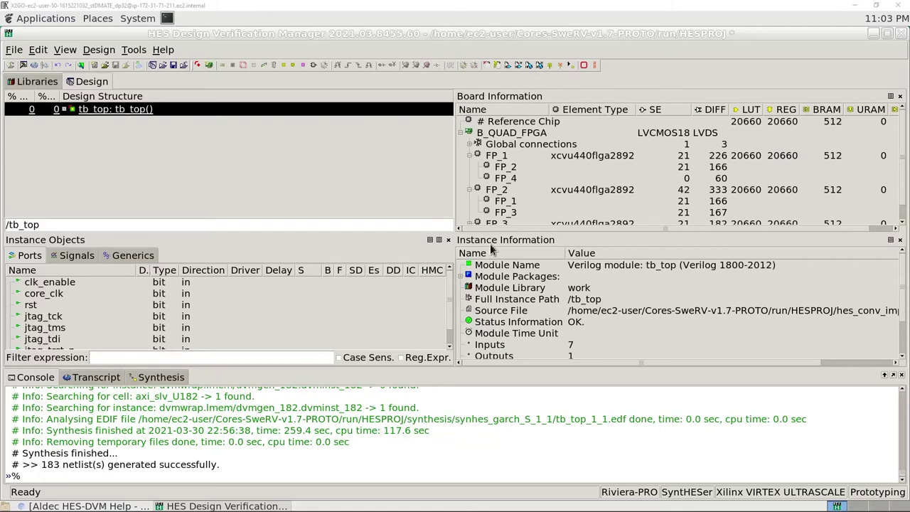
Expand Resources in tb_top's Instance Information: REG 72.1%, LUT 237.5%, BRAM 78.9%, DSP 1.3%
{"action": "scroll", "coordinate": [517, 316], "scroll_direction": "down", "scroll_amount": 2}
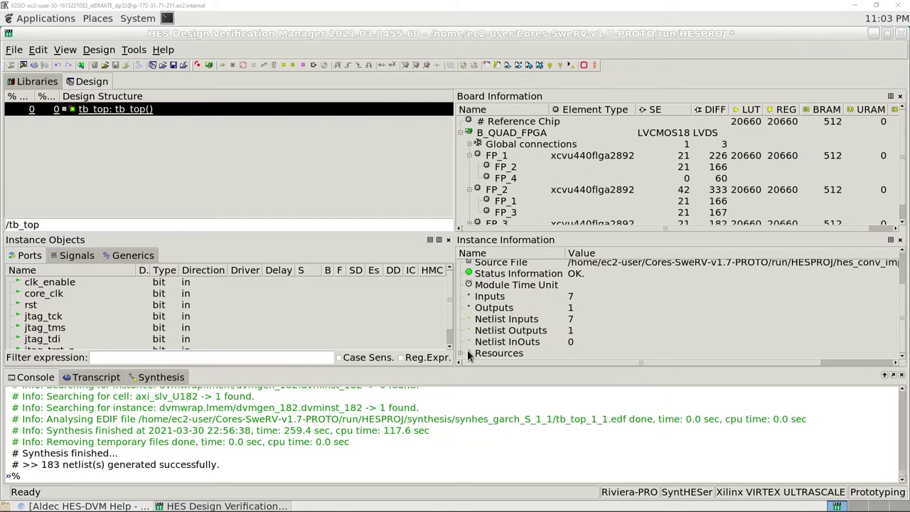
{"action": "left_click", "coordinate": [460, 352]}
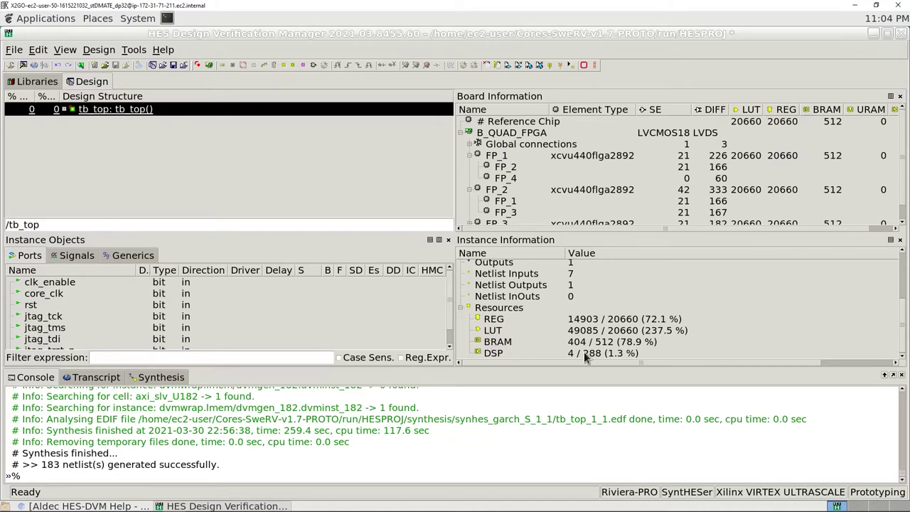
Expand tb_top, add the design to HES, and show the Clocks list led by /core_clk
{"action": "left_click", "coordinate": [63, 110]}
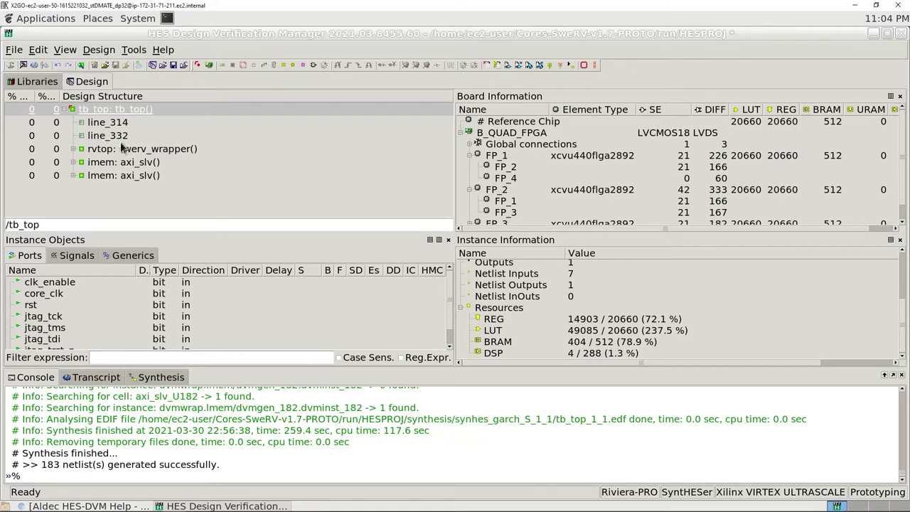
{"action": "left_click", "coordinate": [104, 56]}
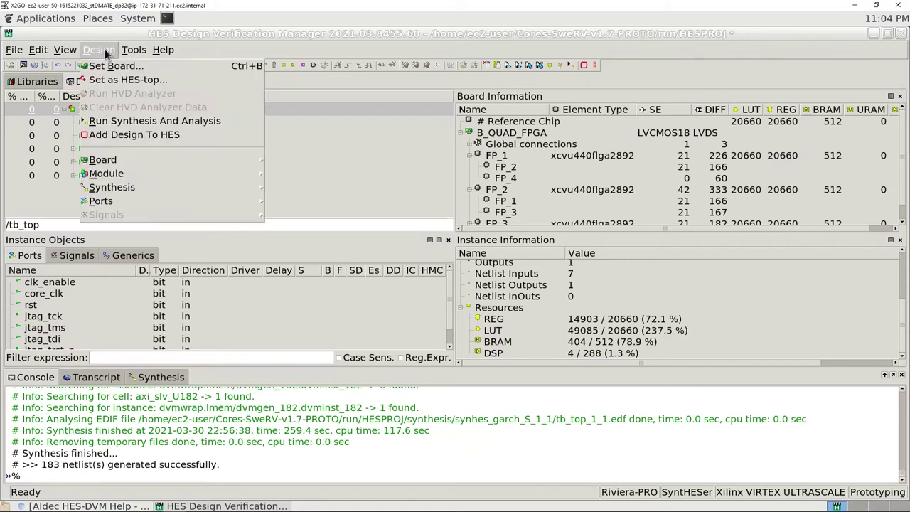
{"action": "left_click", "coordinate": [160, 136]}
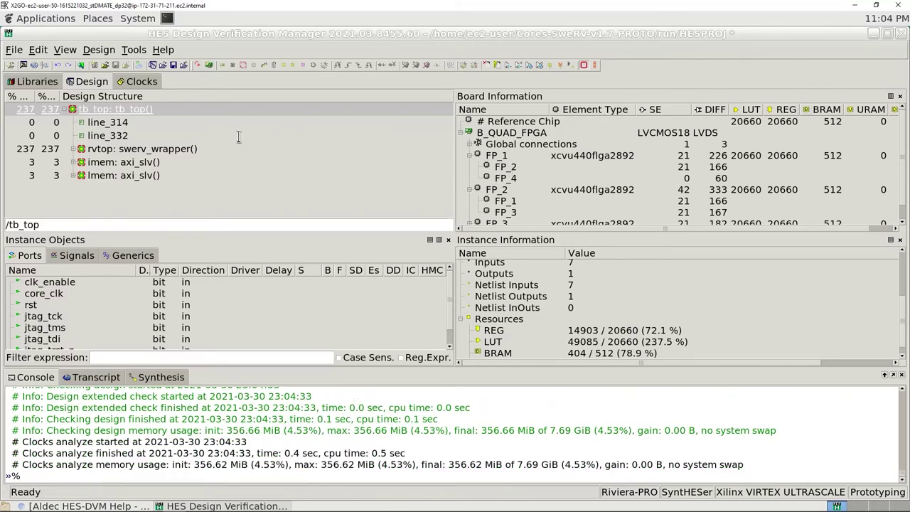
{"action": "left_click", "coordinate": [137, 83]}
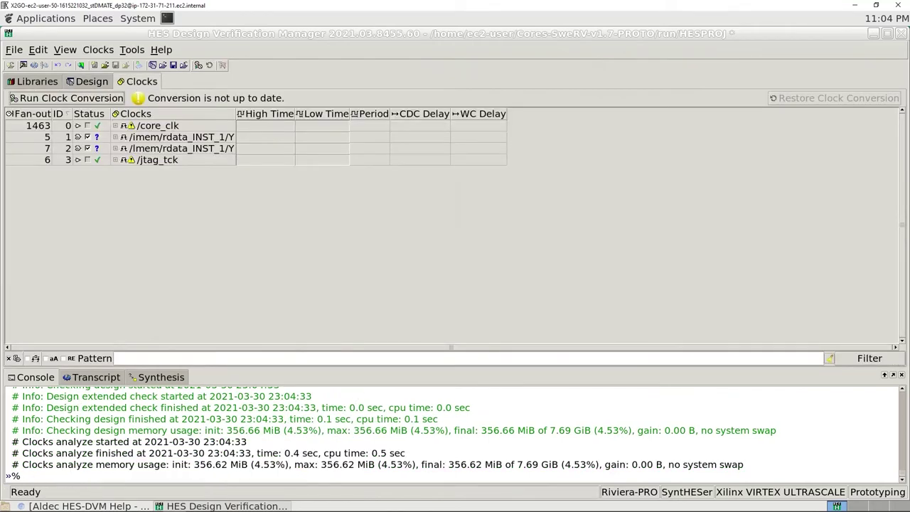